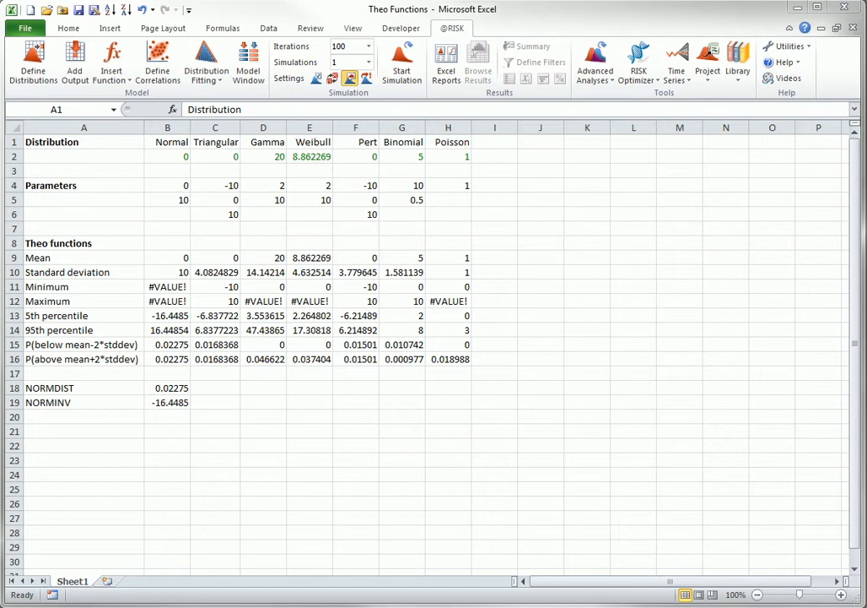
# - Inspect the NORMDIST and NORMINV formulas in B18 and B19 without changing them
pyautogui.doubleClick(167, 388)
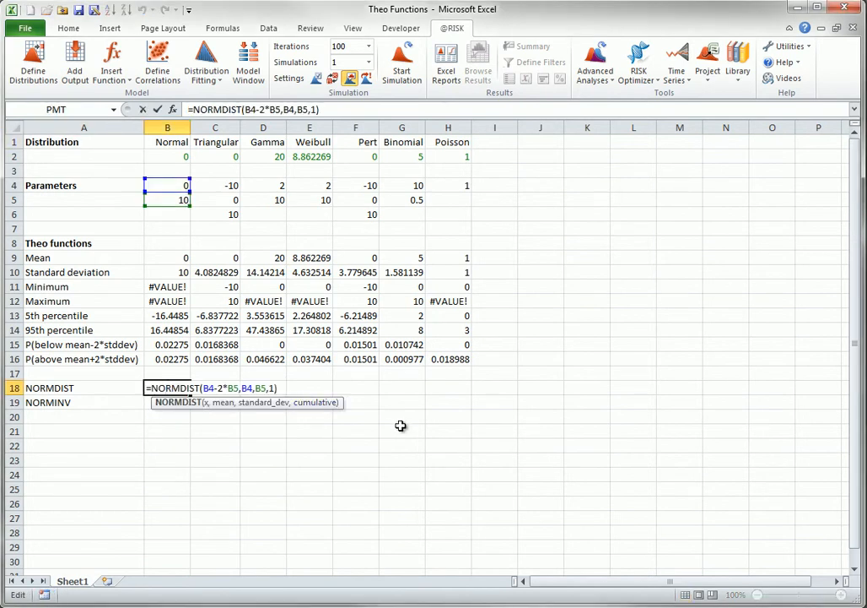
pyautogui.press('Escape')
pyautogui.click(173, 402)
pyautogui.doubleClick(173, 402)
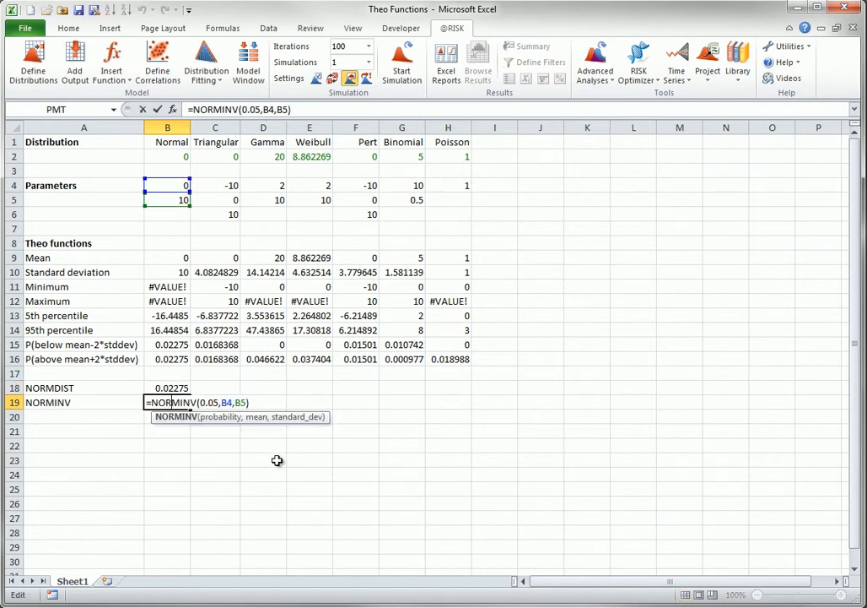
pyautogui.press('Escape')
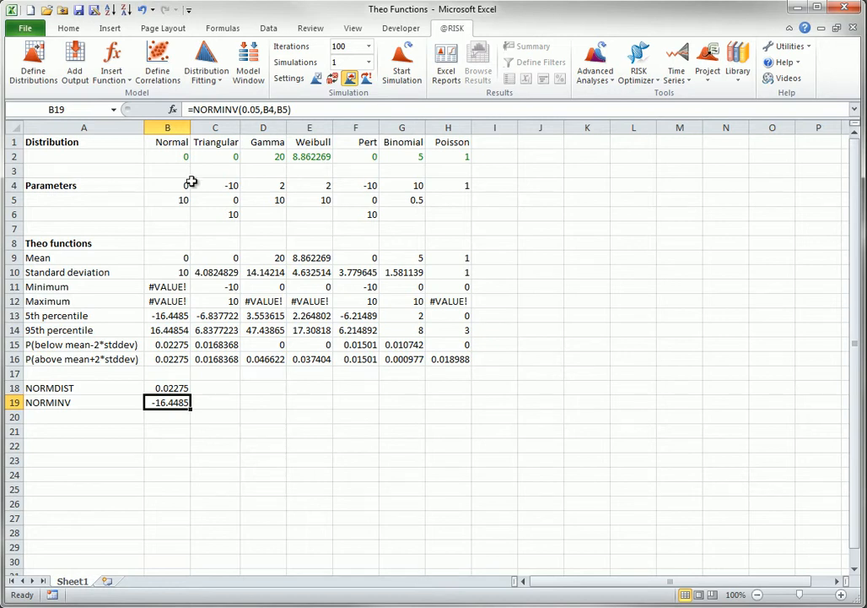
# - Open the Normal distribution in B2 in the Define Distribution window and close it without changes
pyautogui.click(166, 157)
pyautogui.click(34, 64)
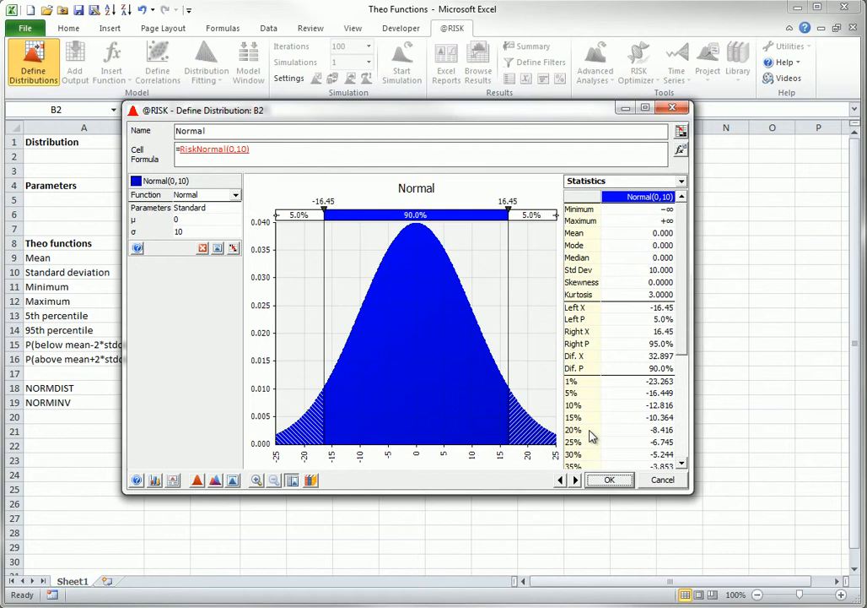
pyautogui.click(663, 480)
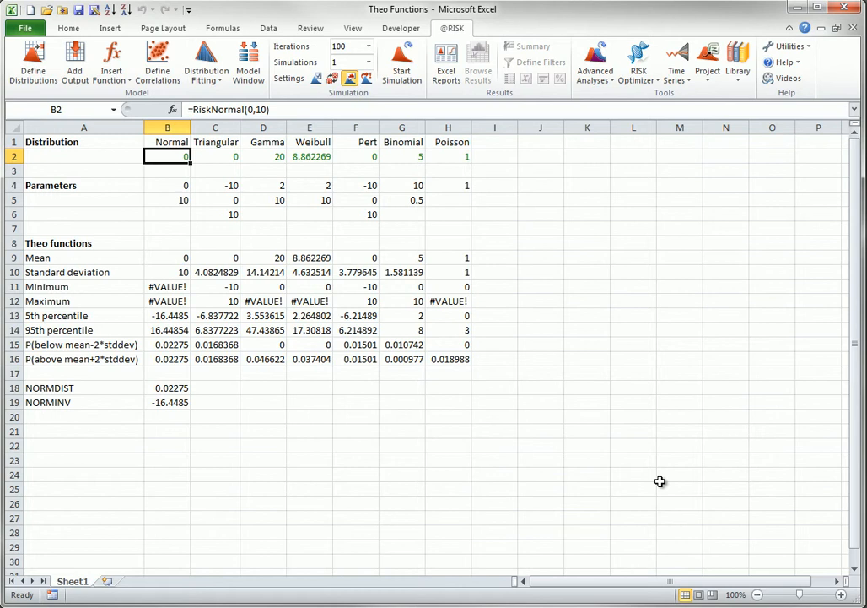
pyautogui.click(127, 78)
pyautogui.moveTo(148, 208)
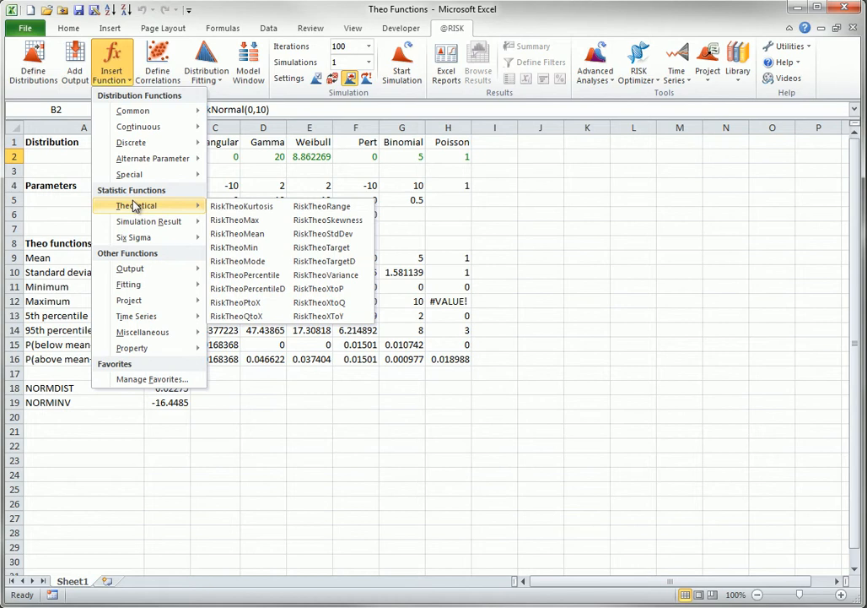
pyautogui.click(379, 326)
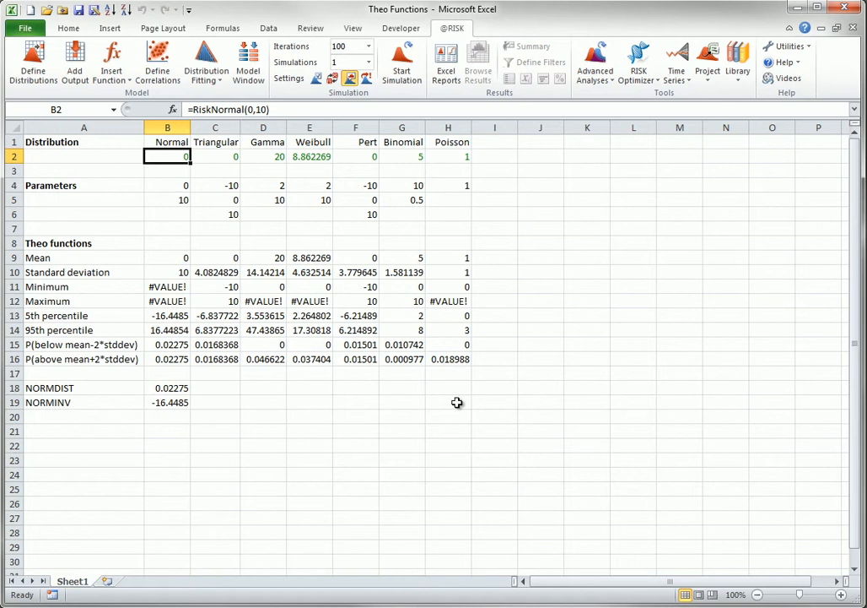
# - Inspect each distribution formula in row 2 from Normal through Poisson without editing
pyautogui.doubleClick(179, 156)
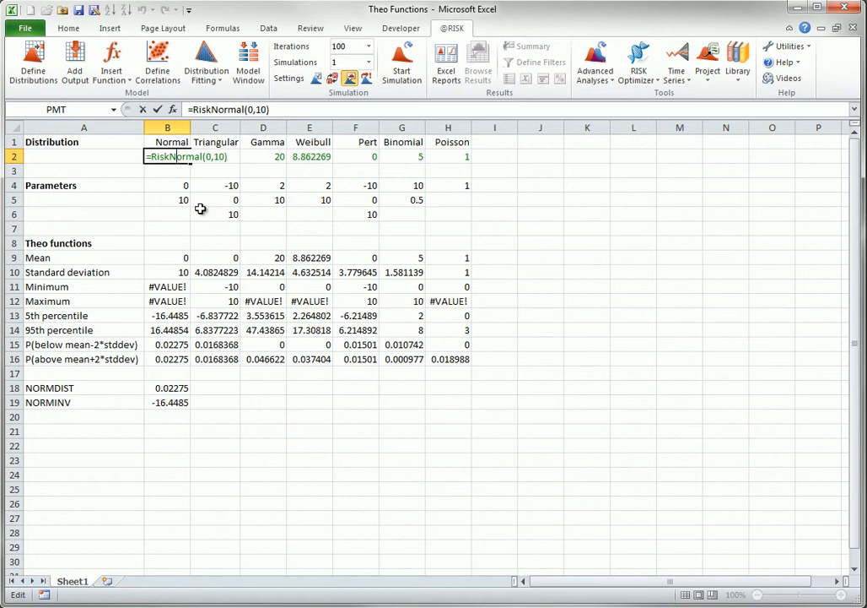
pyautogui.press('Escape')
pyautogui.doubleClick(226, 156)
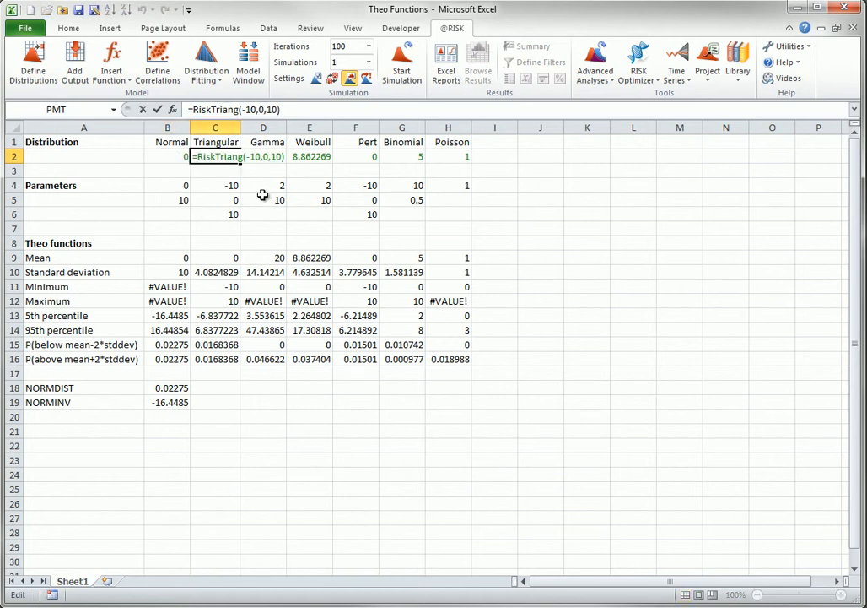
pyautogui.press('Escape')
pyautogui.doubleClick(272, 157)
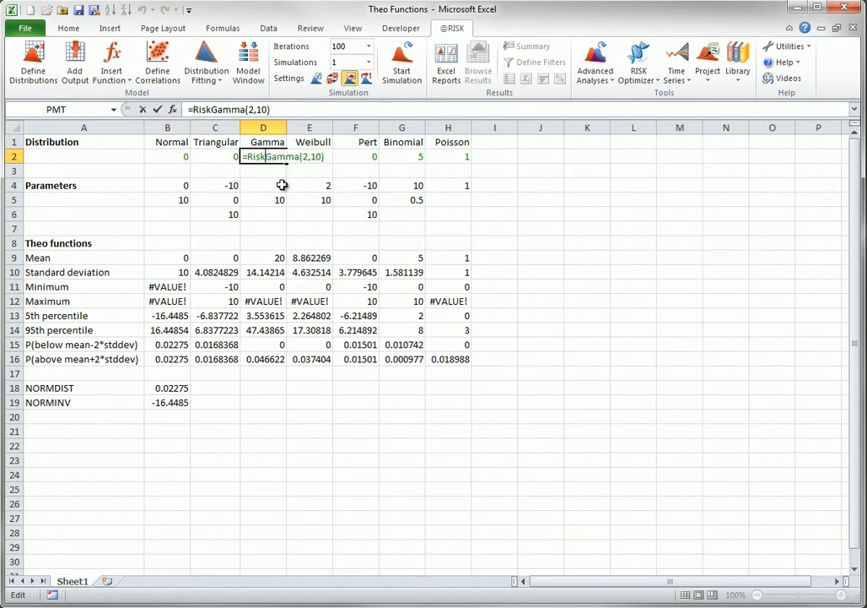
pyautogui.press('Escape')
pyautogui.doubleClick(323, 158)
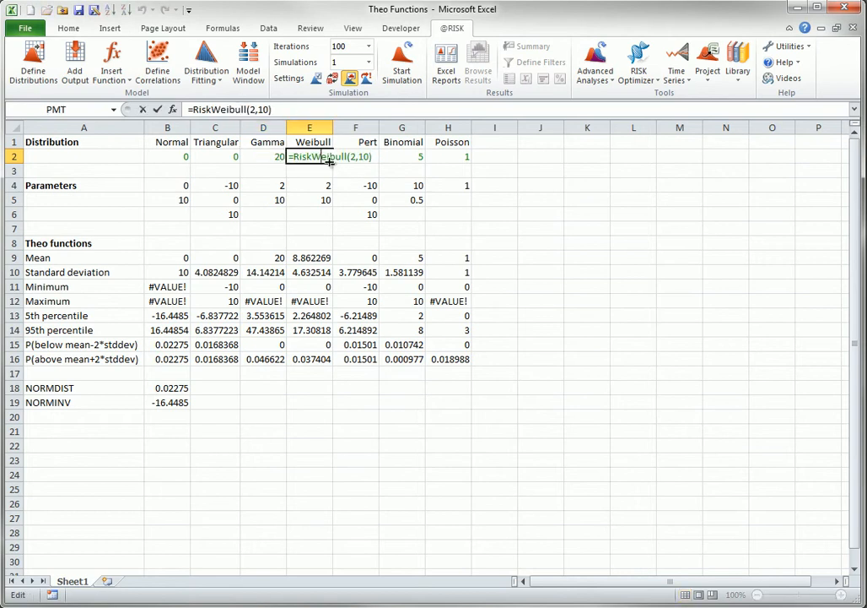
pyautogui.press('Escape')
pyautogui.doubleClick(354, 160)
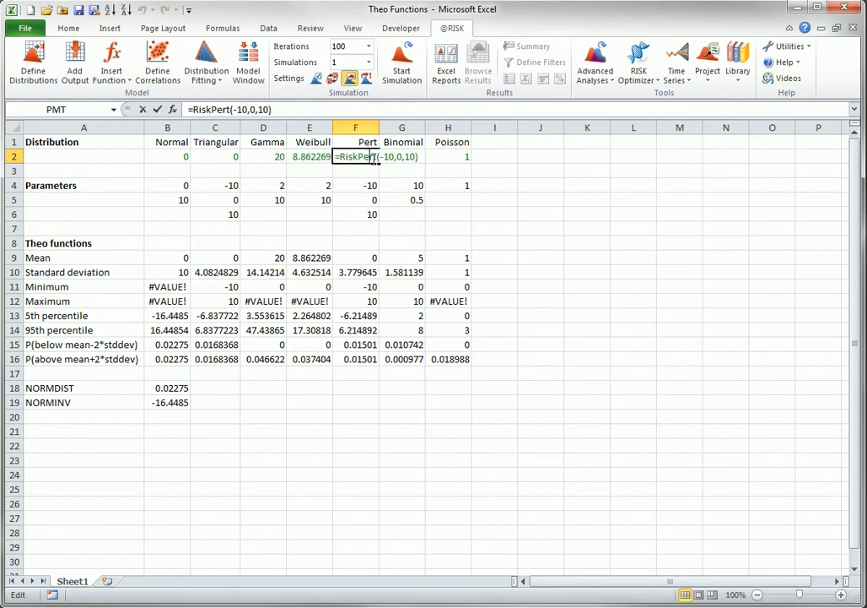
pyautogui.press('Escape')
pyautogui.doubleClick(411, 156)
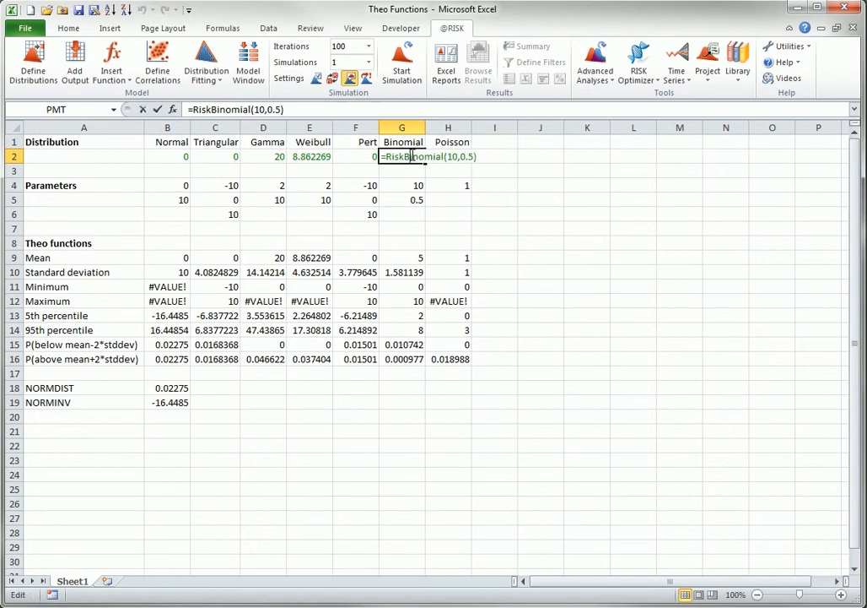
pyautogui.press('Escape')
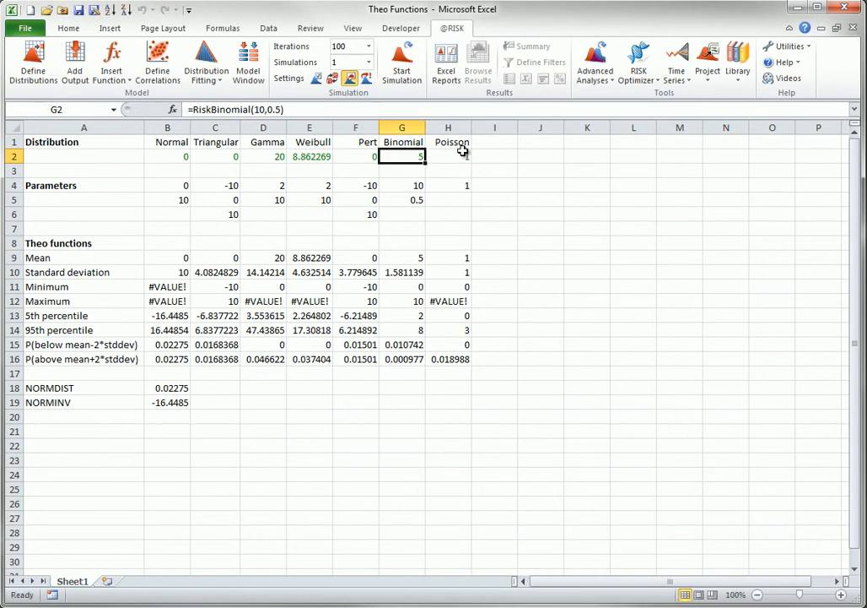
pyautogui.doubleClick(464, 157)
pyautogui.press('Escape')
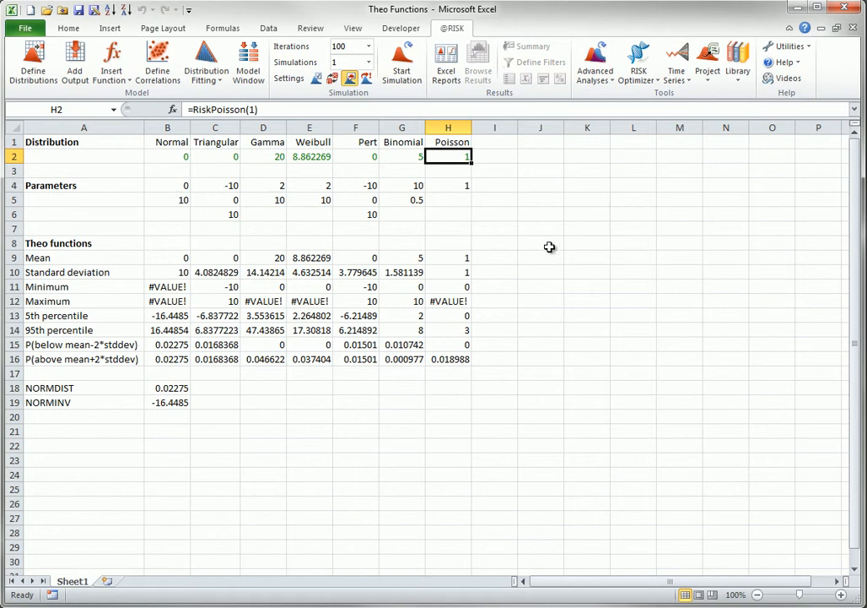
# - Inspect the RiskTheo formulas for mean, standard deviation, minimum, maximum and 5th percentile in column B
pyautogui.doubleClick(173, 258)
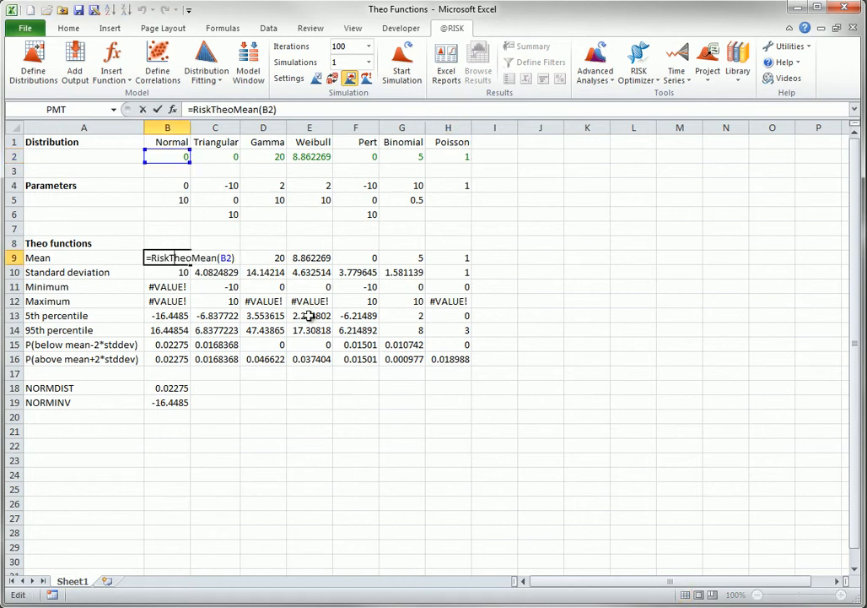
pyautogui.press('Escape')
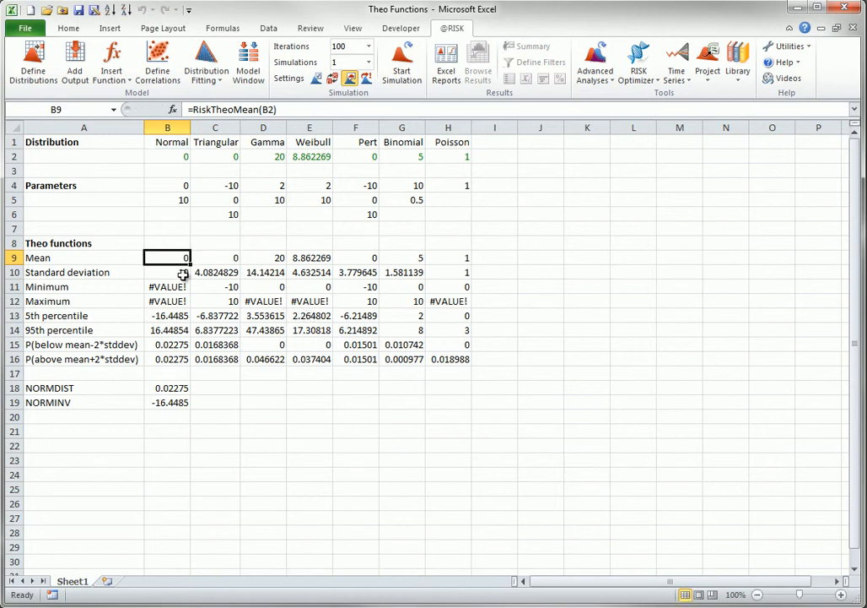
pyautogui.click(171, 273)
pyautogui.doubleClick(171, 272)
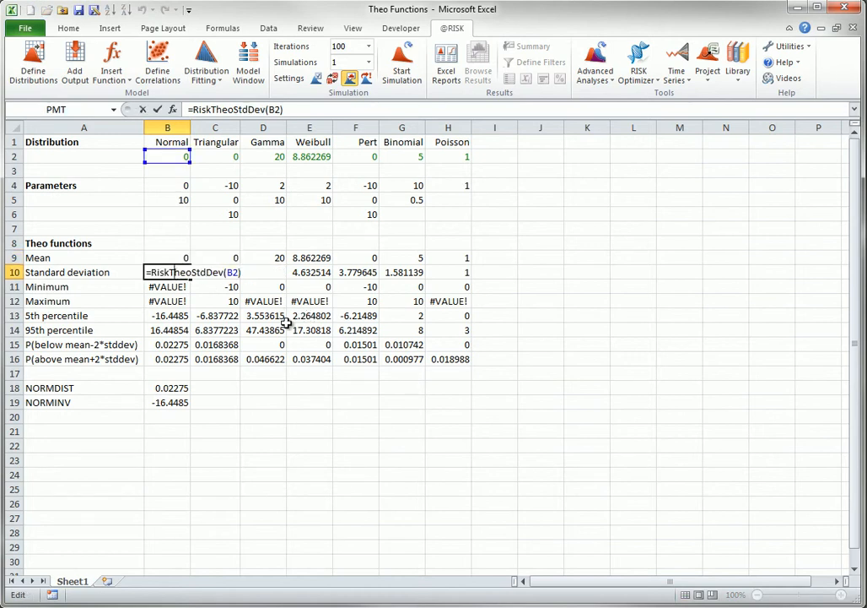
pyautogui.press('Escape')
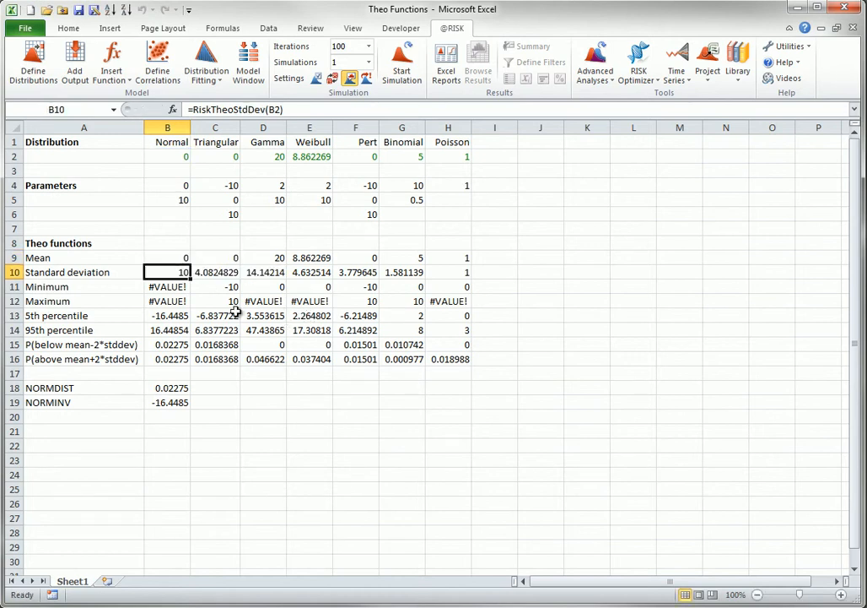
pyautogui.doubleClick(161, 287)
pyautogui.press('Escape')
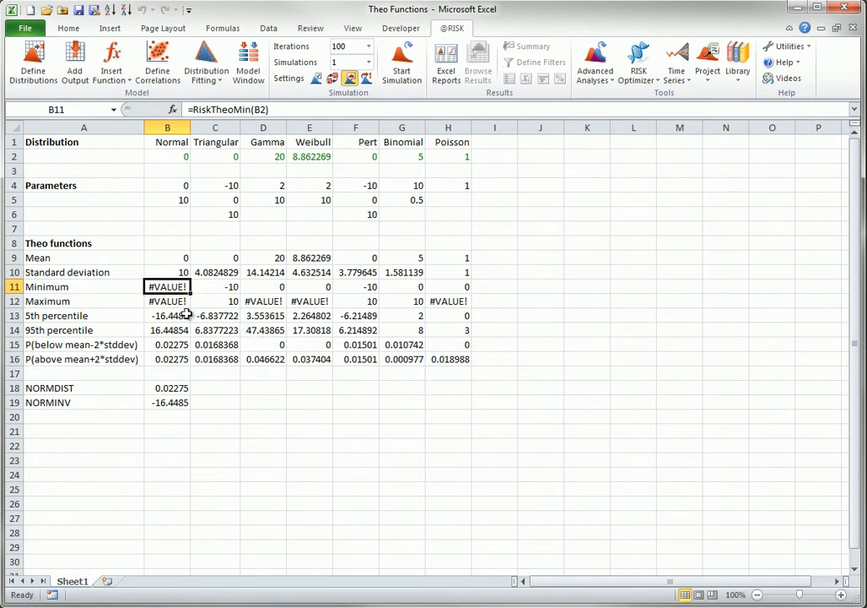
pyautogui.doubleClick(175, 302)
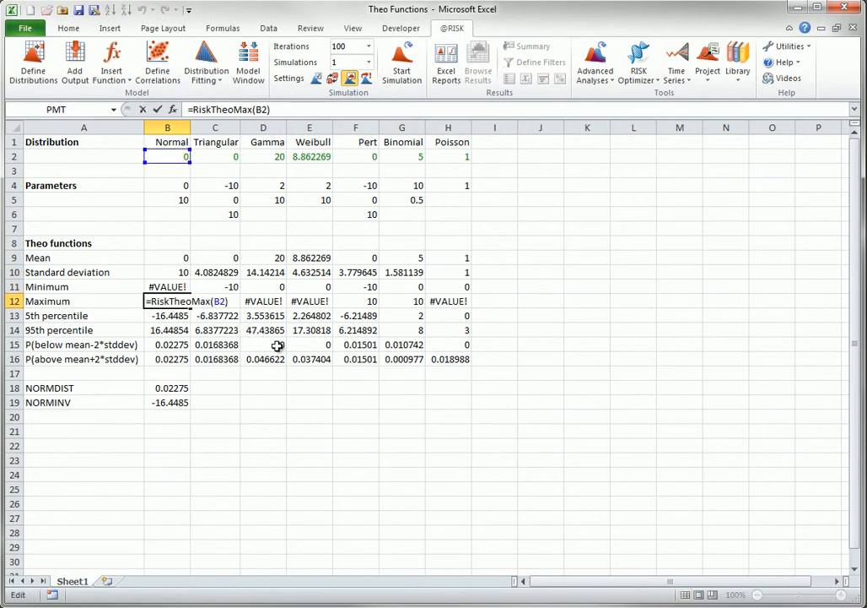
pyautogui.press('Escape')
pyautogui.doubleClick(164, 316)
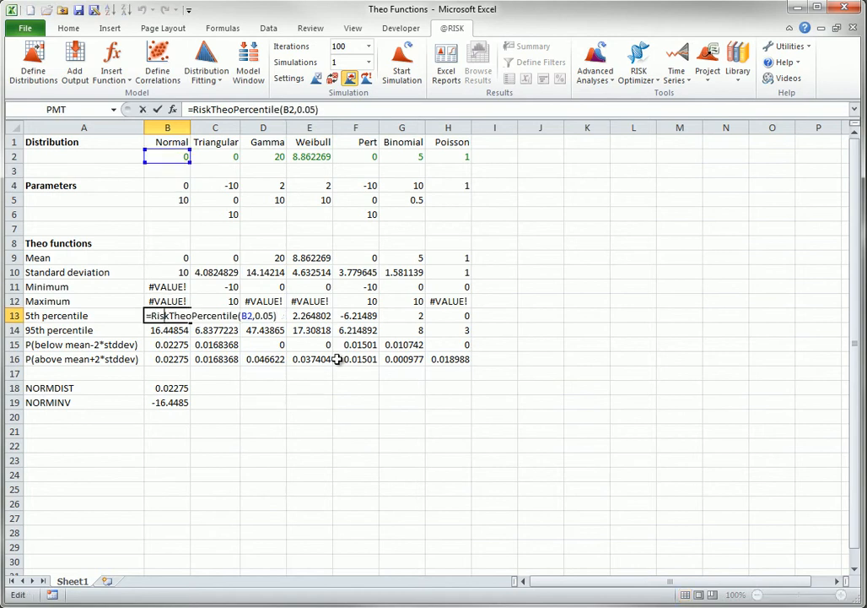
pyautogui.press('Escape')
# - Inspect the 95th percentile and both tail-probability RiskTheo formulas in B14 to B16, re-entering them unchanged
pyautogui.click(171, 329)
pyautogui.doubleClick(170, 329)
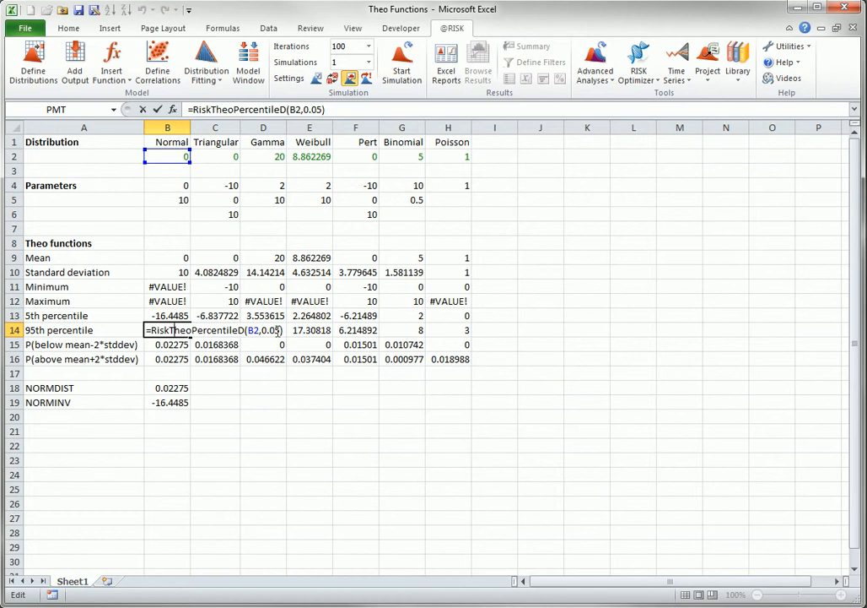
pyautogui.hotkey('ctrl', 'Return')
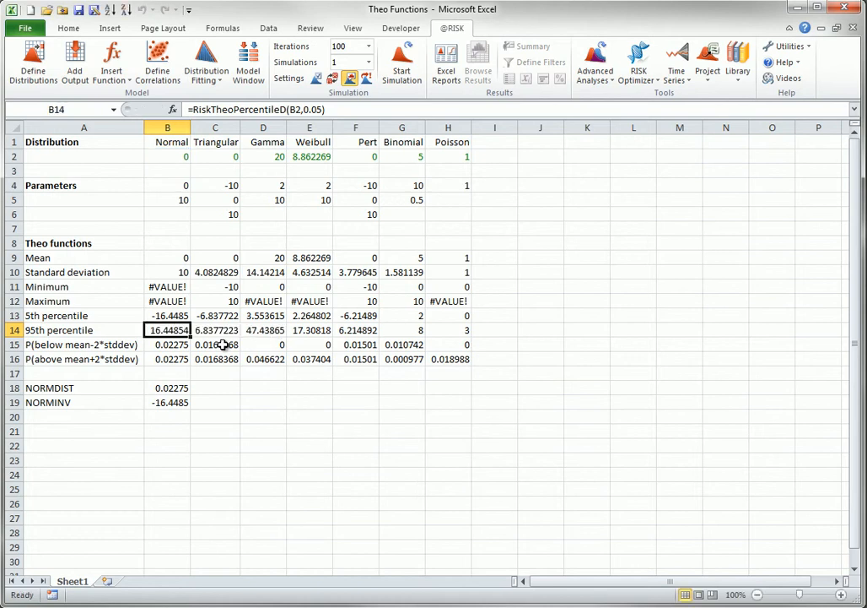
pyautogui.doubleClick(178, 344)
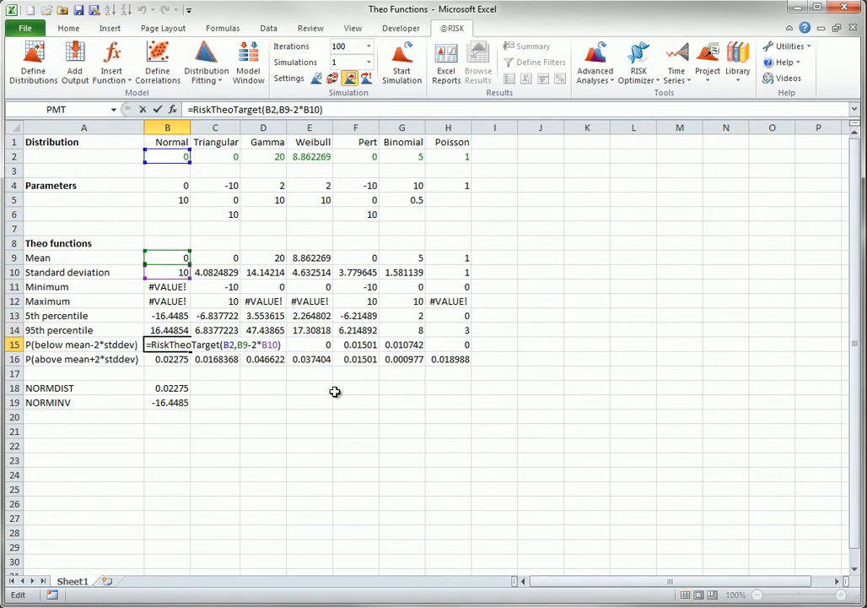
pyautogui.hotkey('ctrl', 'Return')
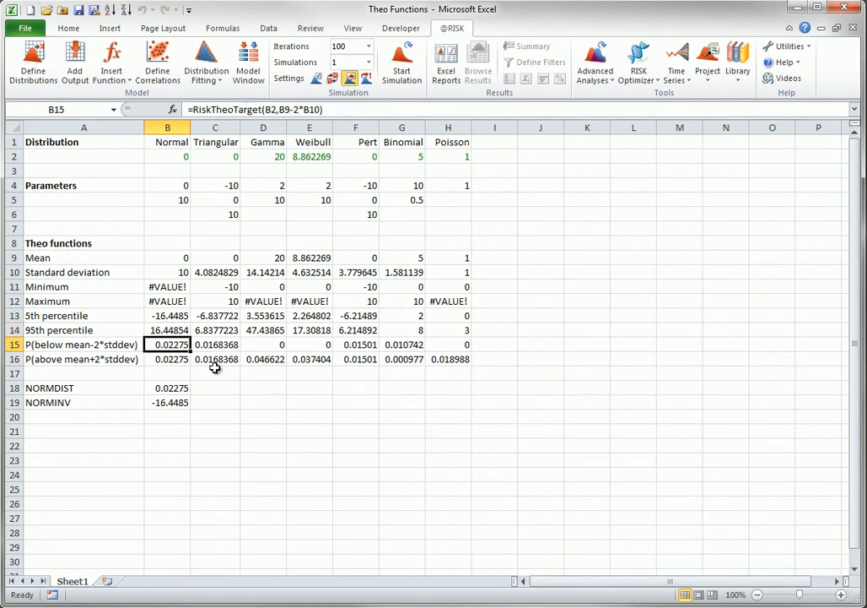
pyautogui.doubleClick(168, 359)
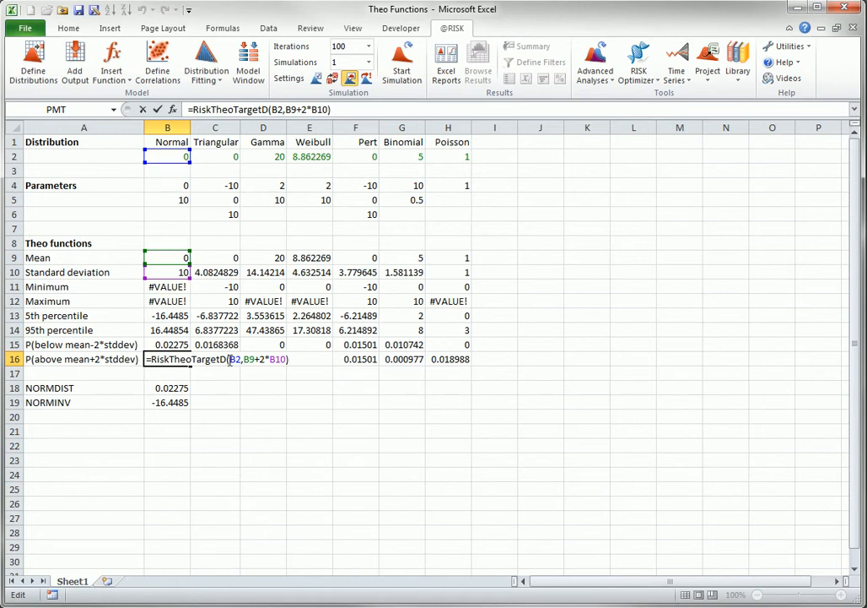
pyautogui.hotkey('ctrl', 'Return')
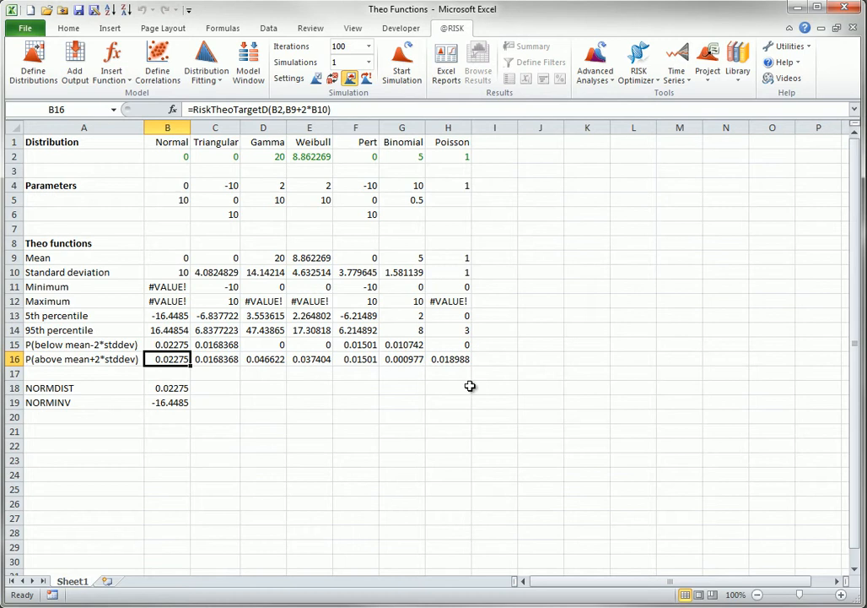
# - Enter a formula in B3 that doubles the Normal distribution cell B2
pyautogui.click(180, 172)
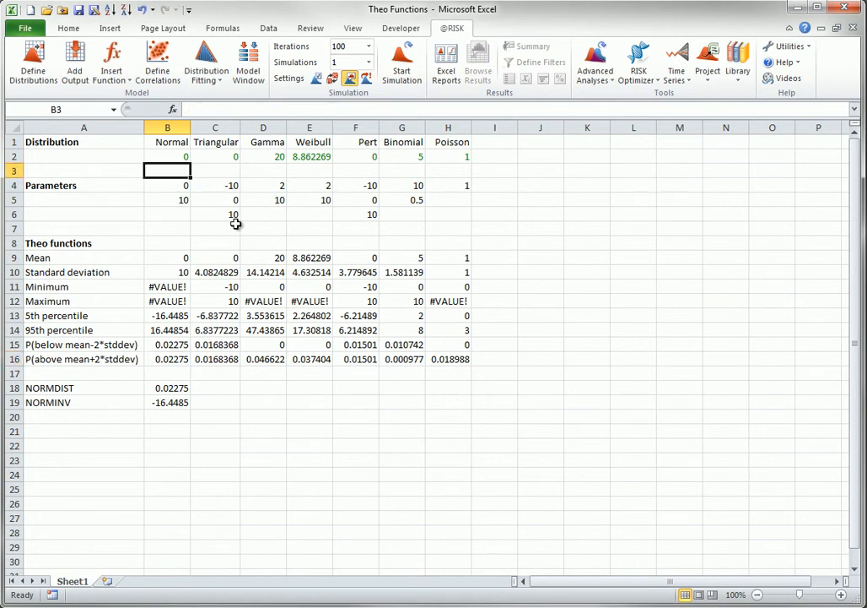
pyautogui.write('=2*')
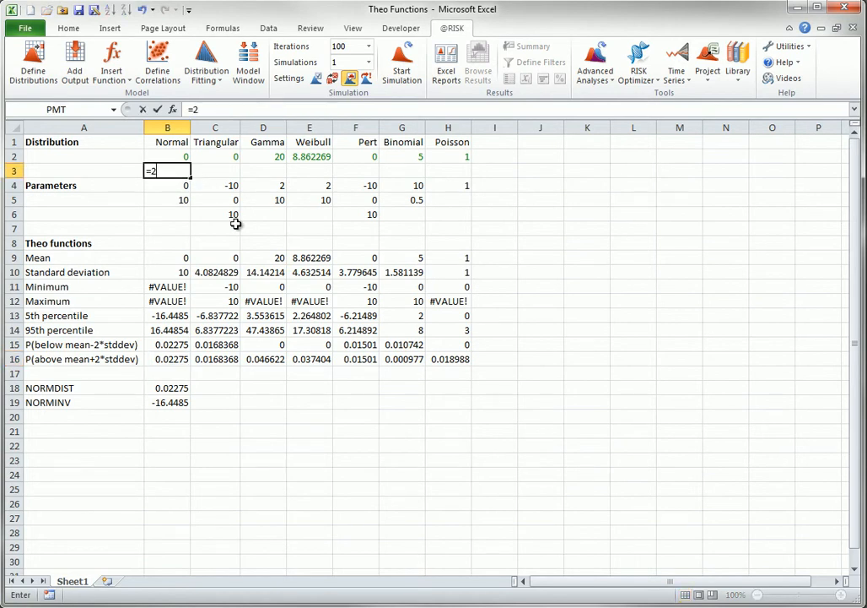
pyautogui.click(165, 154)
pyautogui.press('Return')
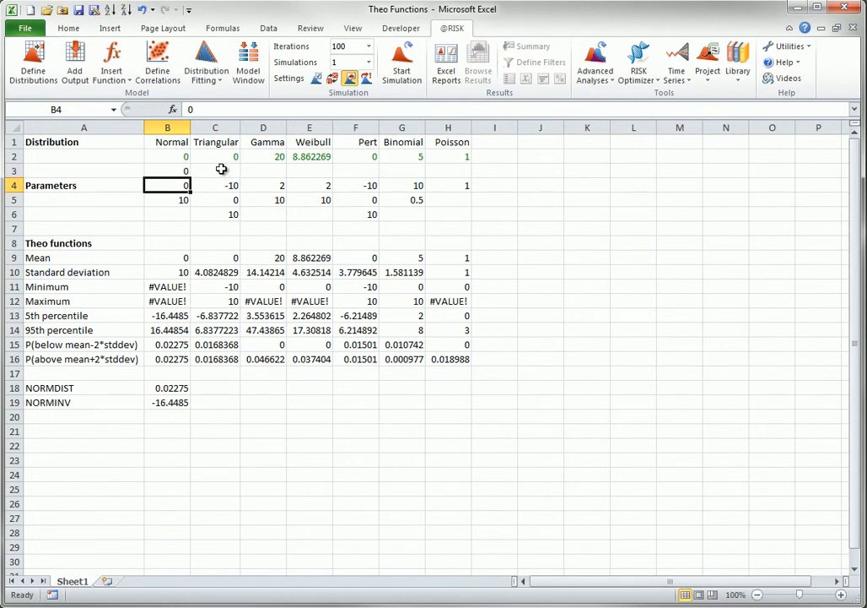
# - Enter =RiskTheoMean(B3) in C3, referencing the derived cell B3
pyautogui.click(221, 170)
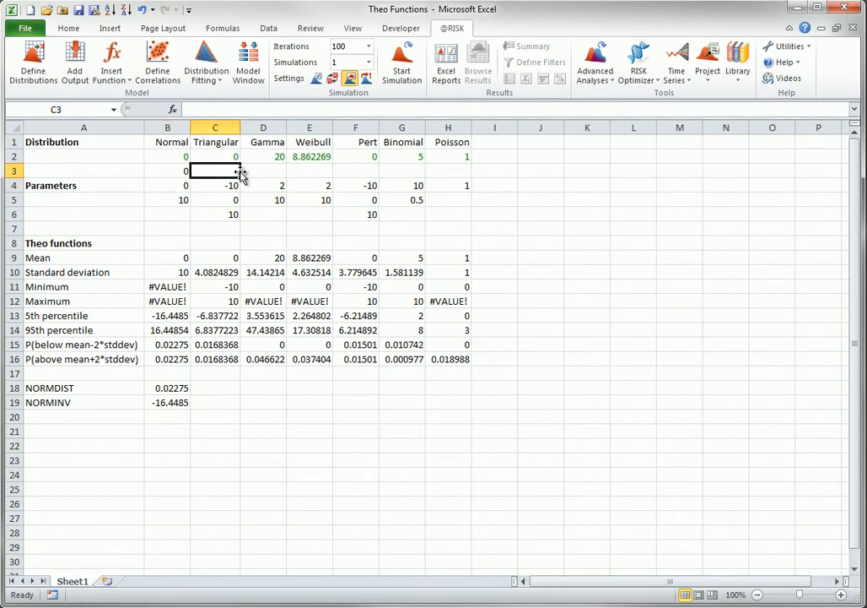
pyautogui.write('=')
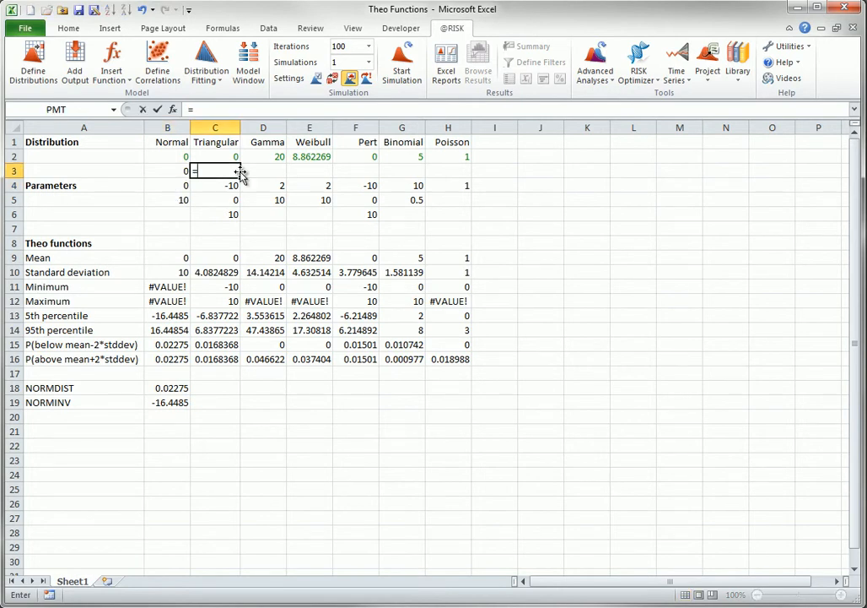
pyautogui.write('risktheo')
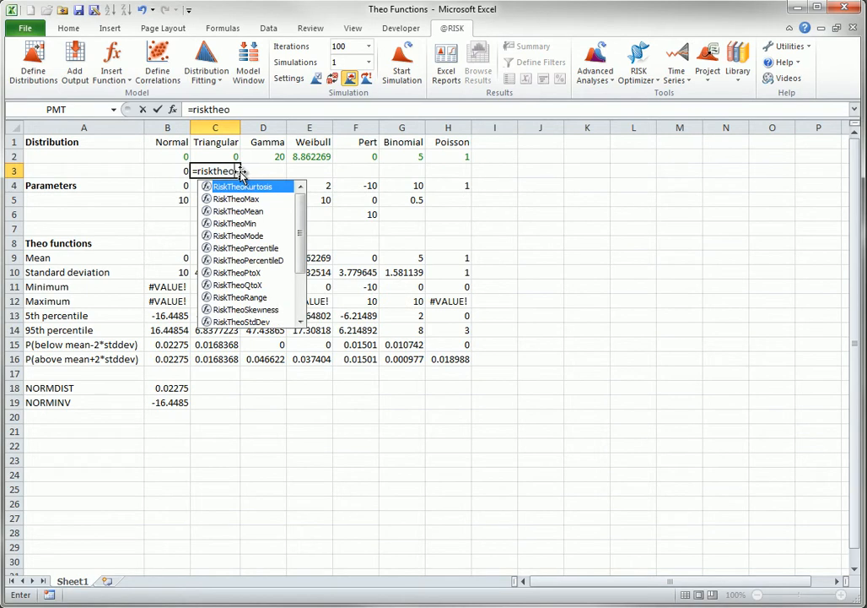
pyautogui.write('mean(')
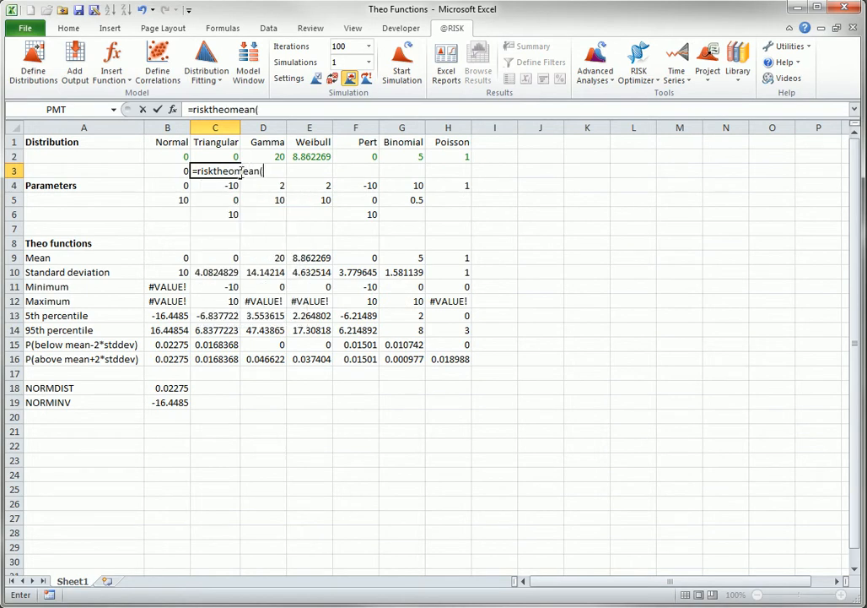
pyautogui.press('Left')
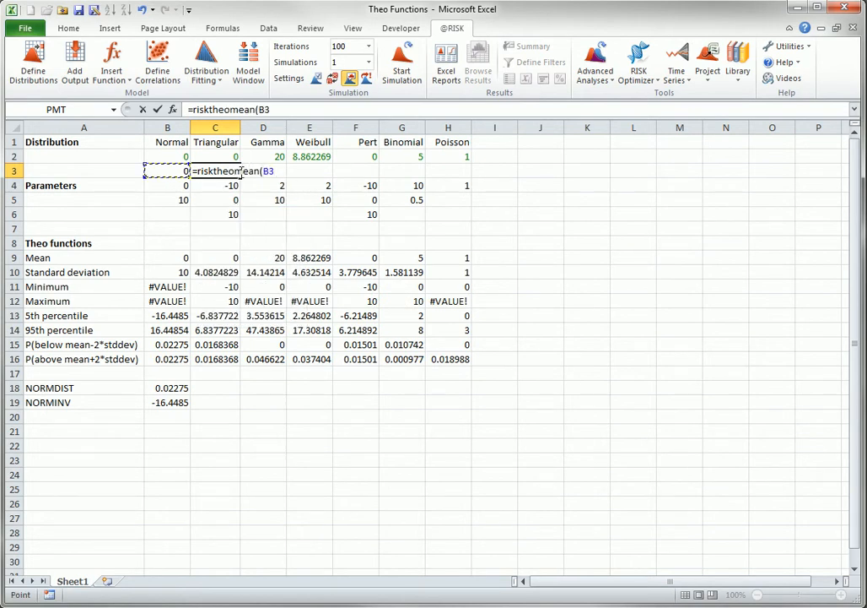
pyautogui.write(')')
pyautogui.press('Return')
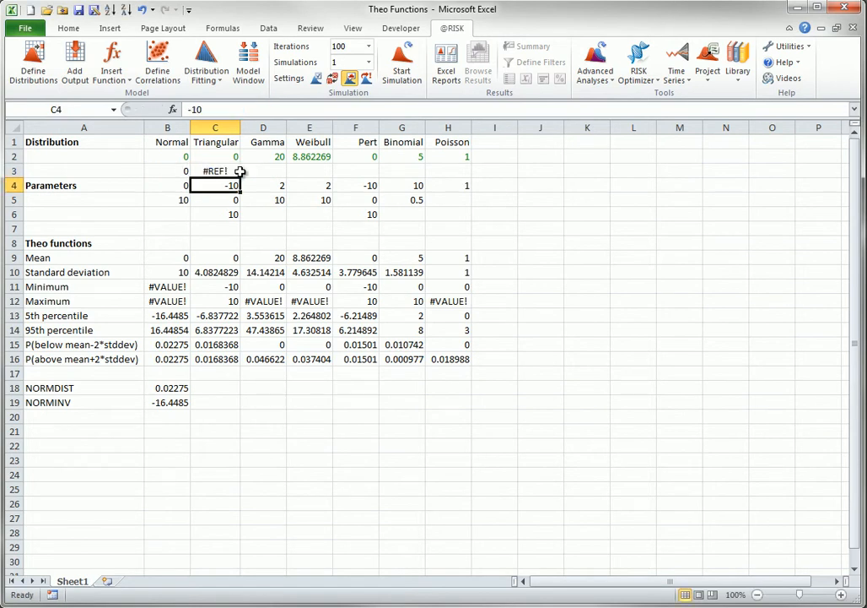